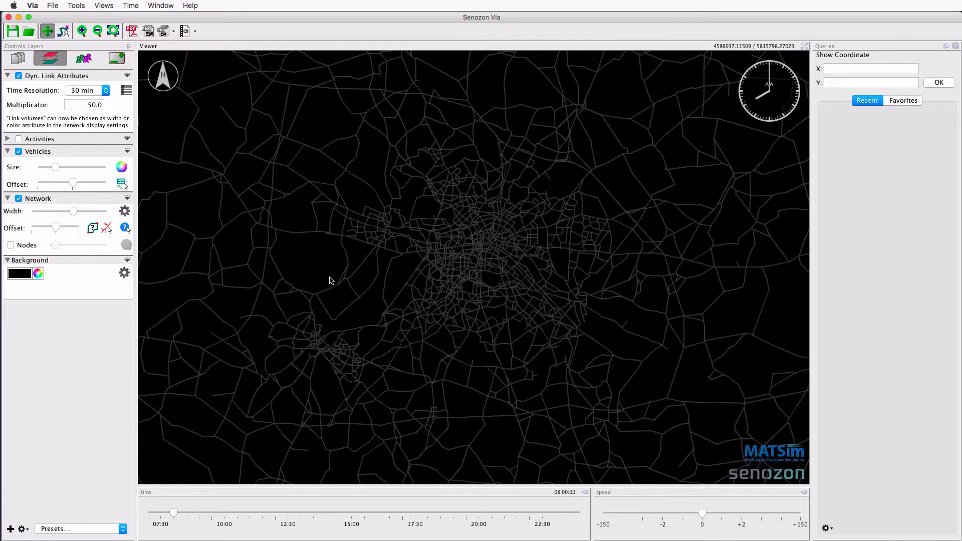
Turn on link labels in the network settings, using Link Id as the label attribute.
{"action": "left_click", "coordinate": [125, 211]}
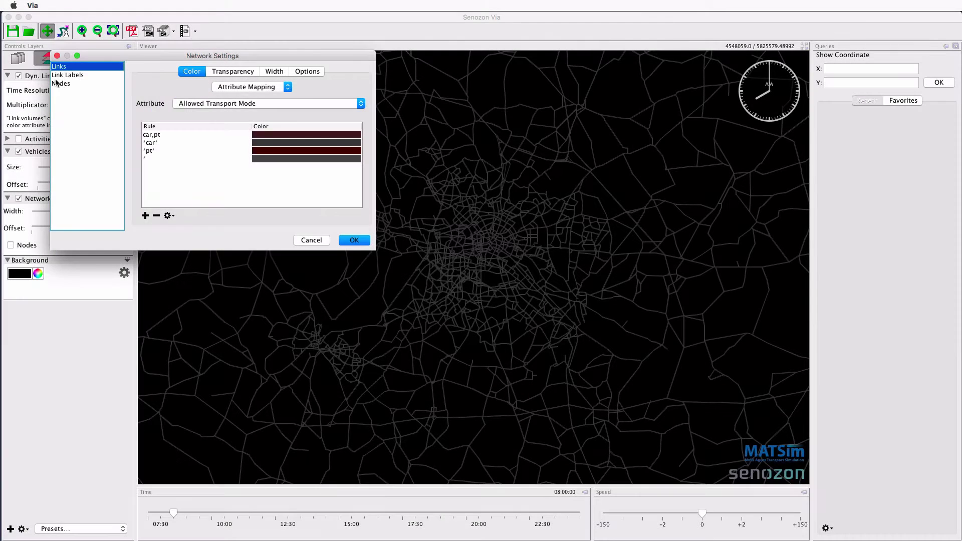
{"action": "left_click", "coordinate": [60, 77]}
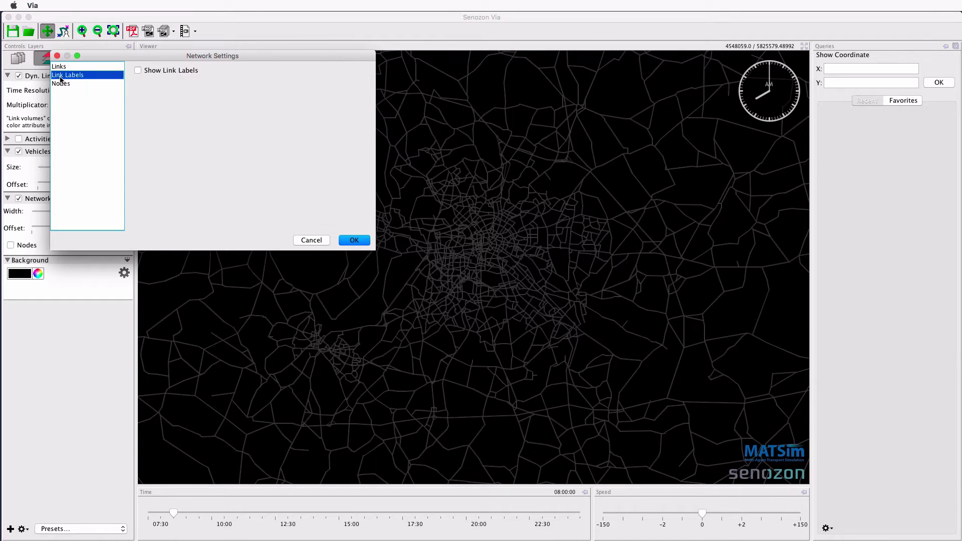
{"action": "left_click", "coordinate": [140, 70]}
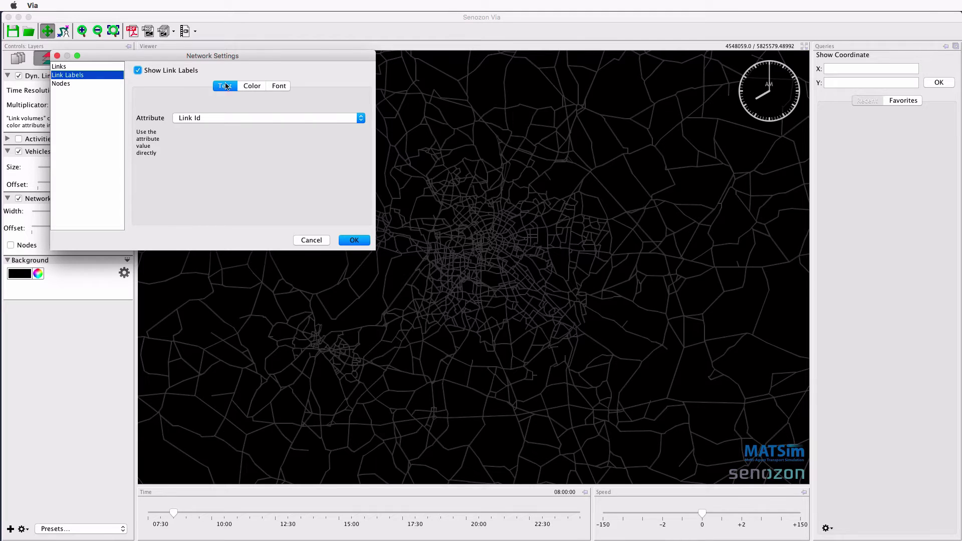
{"action": "left_click", "coordinate": [246, 118]}
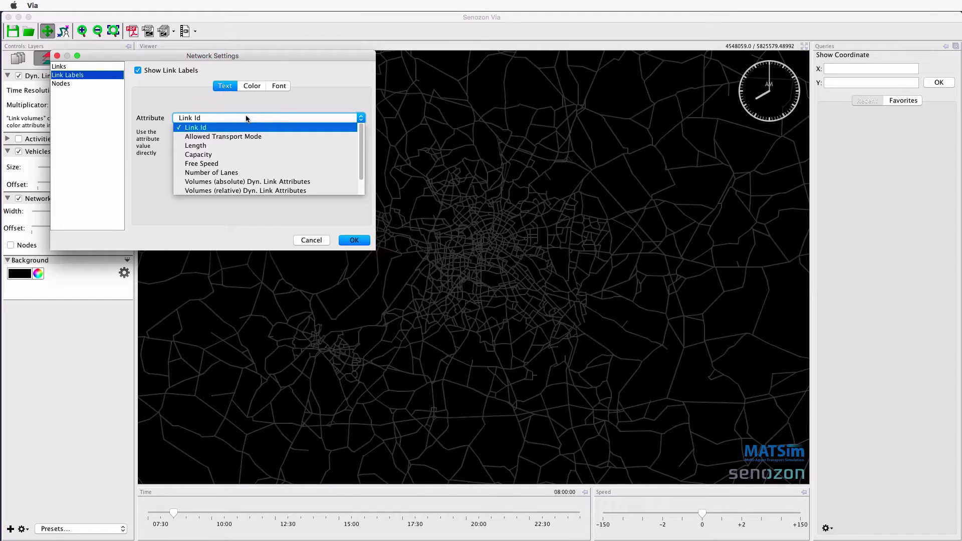
{"action": "left_click", "coordinate": [230, 127]}
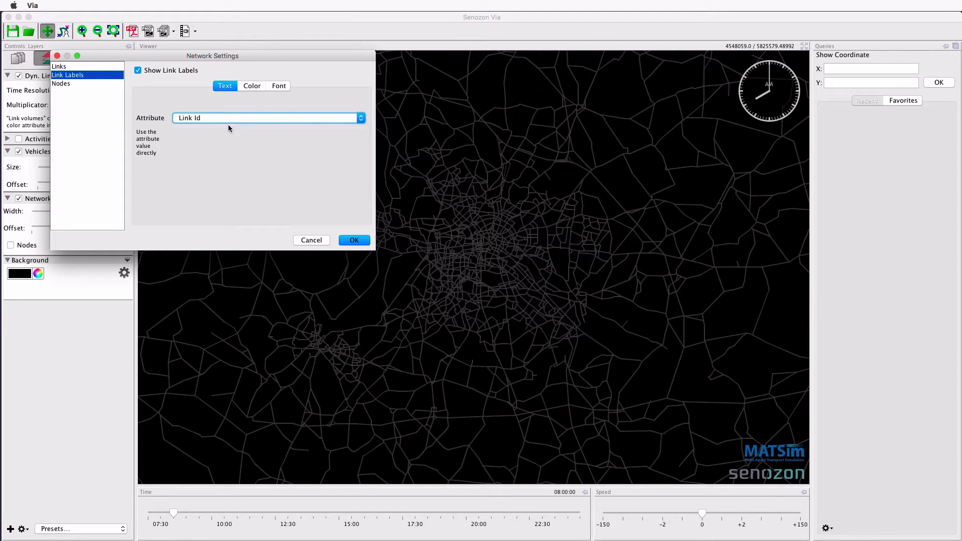
{"action": "left_click", "coordinate": [352, 242]}
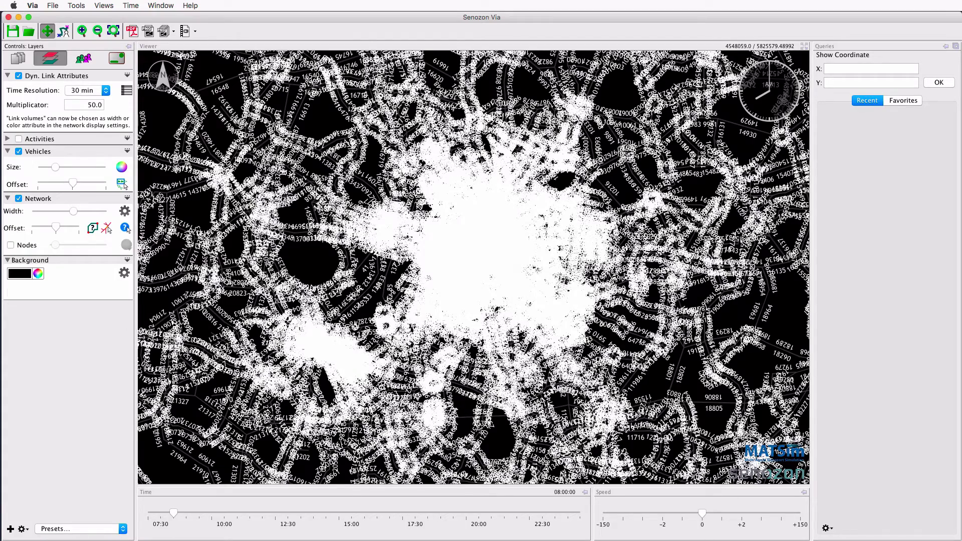
Switch the link labels to Volumes (absolute) Dyn. Link Attributes and move the simulation time to about 08:15.
{"action": "scroll", "coordinate": [381, 278], "scroll_direction": "up", "scroll_amount": 3}
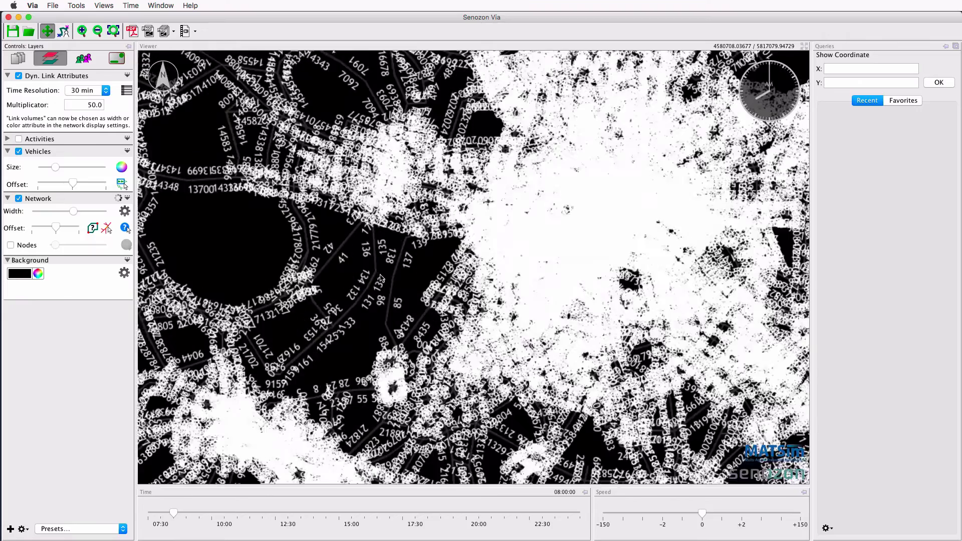
{"action": "scroll", "coordinate": [434, 248], "scroll_direction": "up", "scroll_amount": 3}
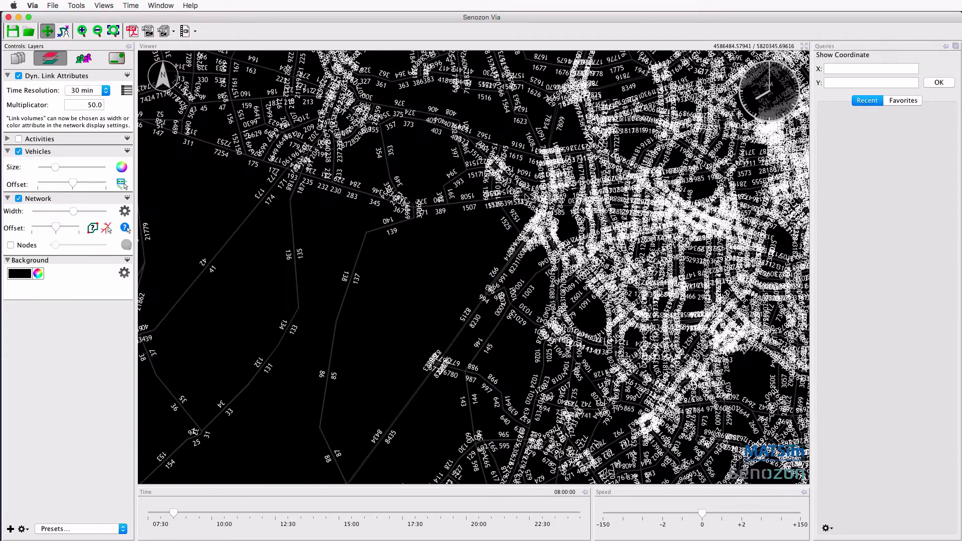
{"action": "scroll", "coordinate": [527, 197], "scroll_direction": "up", "scroll_amount": 4}
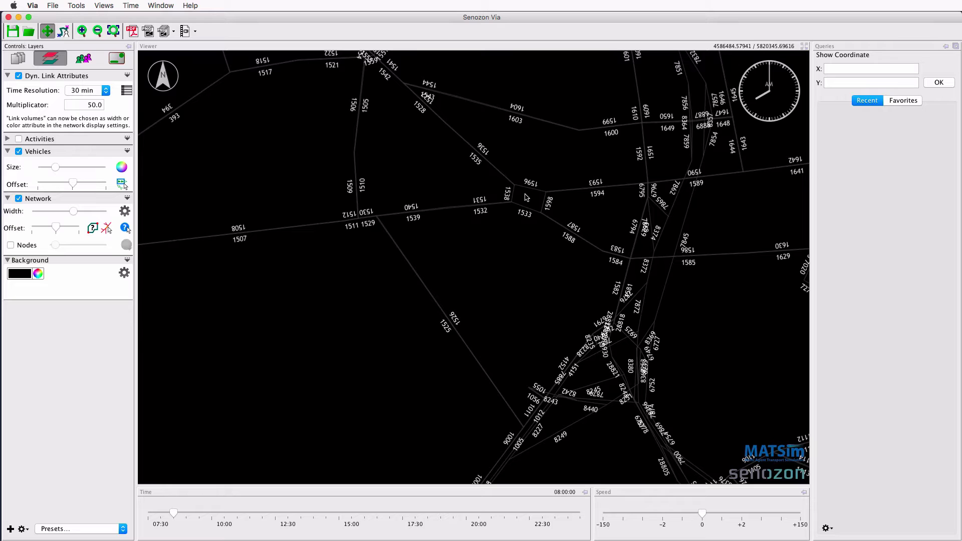
{"action": "left_click", "coordinate": [125, 213]}
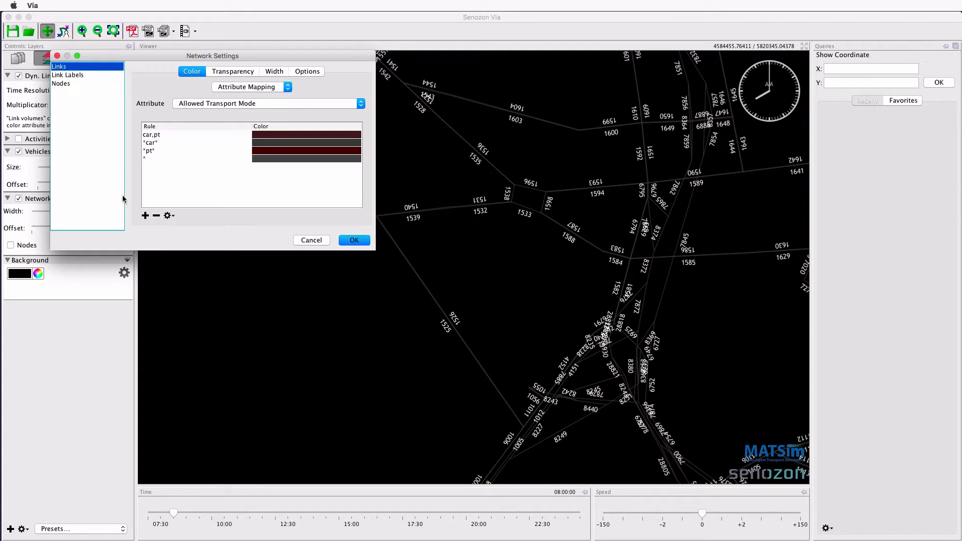
{"action": "left_click", "coordinate": [80, 76]}
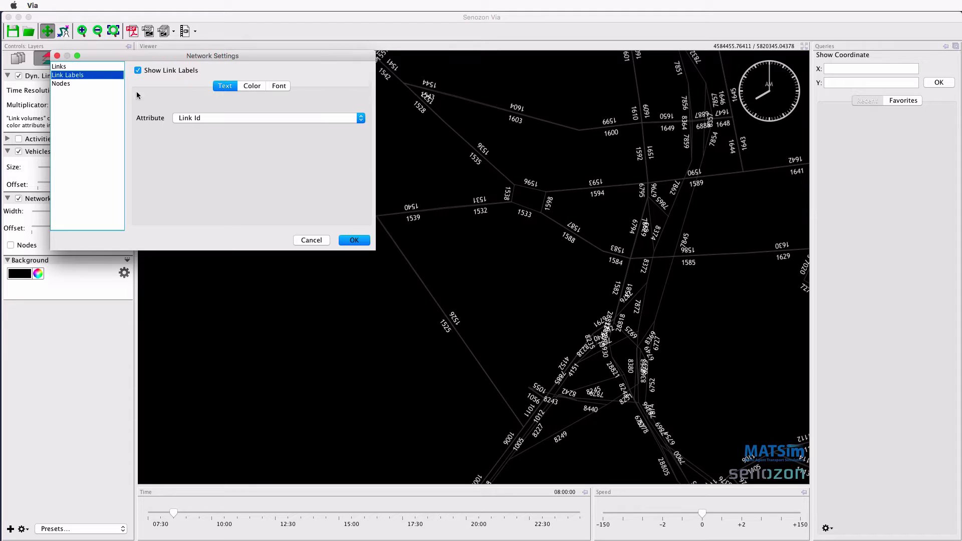
{"action": "left_click", "coordinate": [185, 119]}
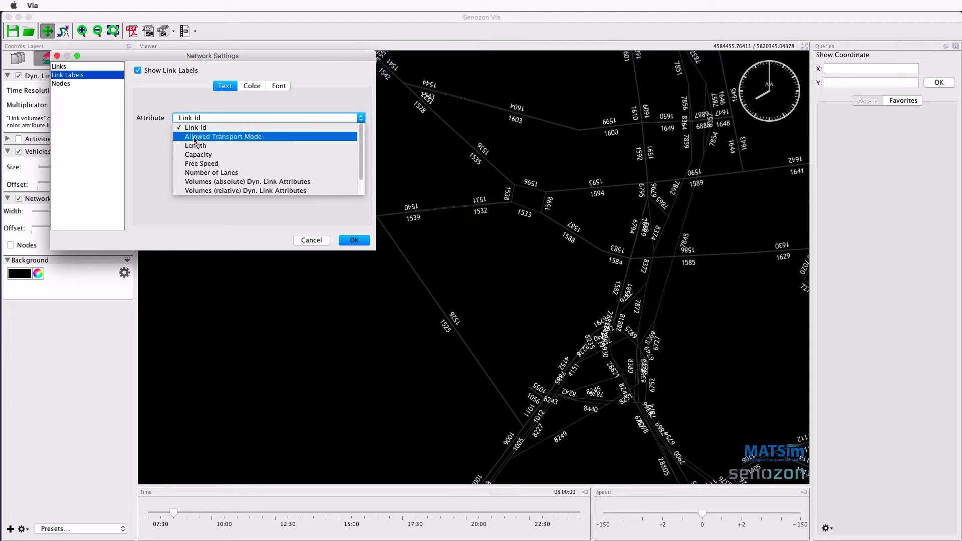
{"action": "left_click", "coordinate": [207, 183]}
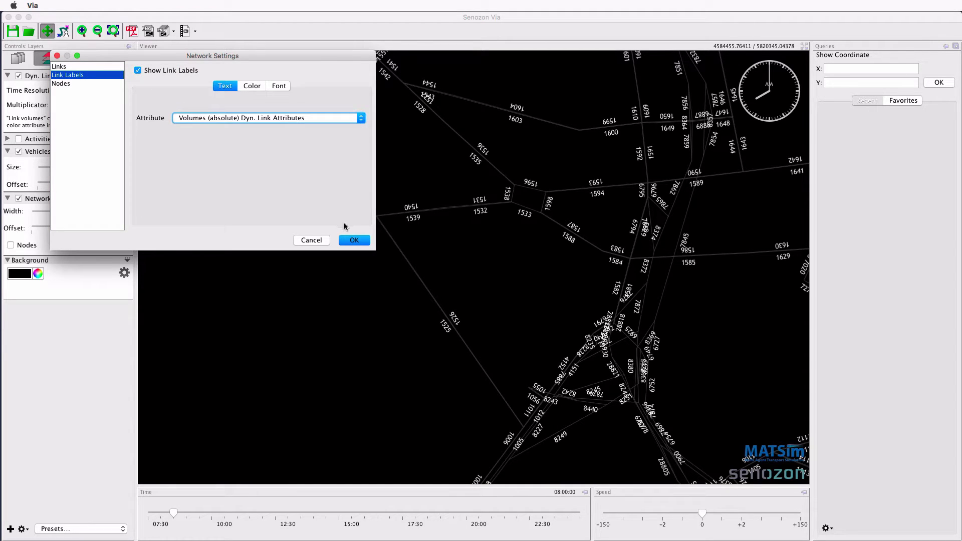
{"action": "left_click", "coordinate": [346, 241]}
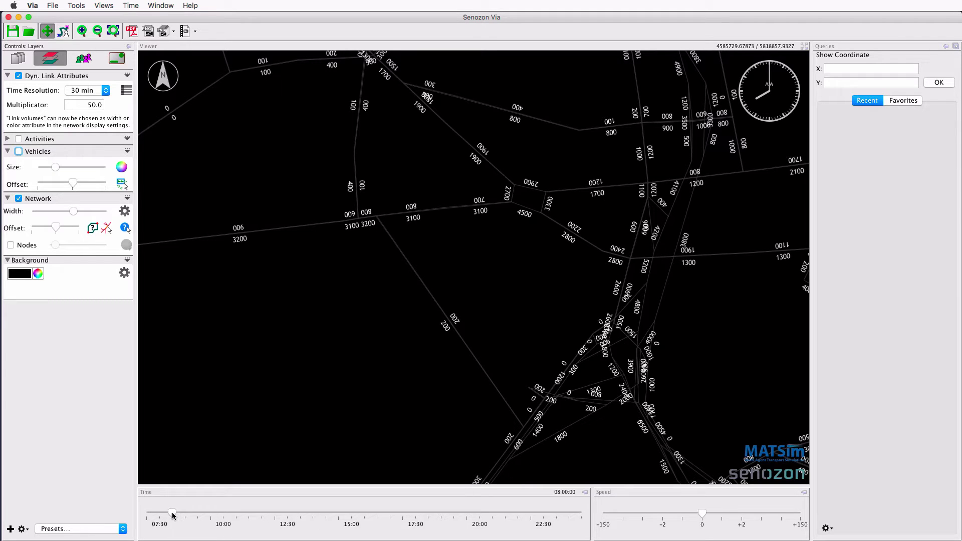
{"action": "mouse_move", "coordinate": [172, 514]}
{"action": "left_mouse_down"}
{"action": "mouse_move", "coordinate": [246, 521]}
{"action": "mouse_move", "coordinate": [178, 516]}
{"action": "left_mouse_up"}
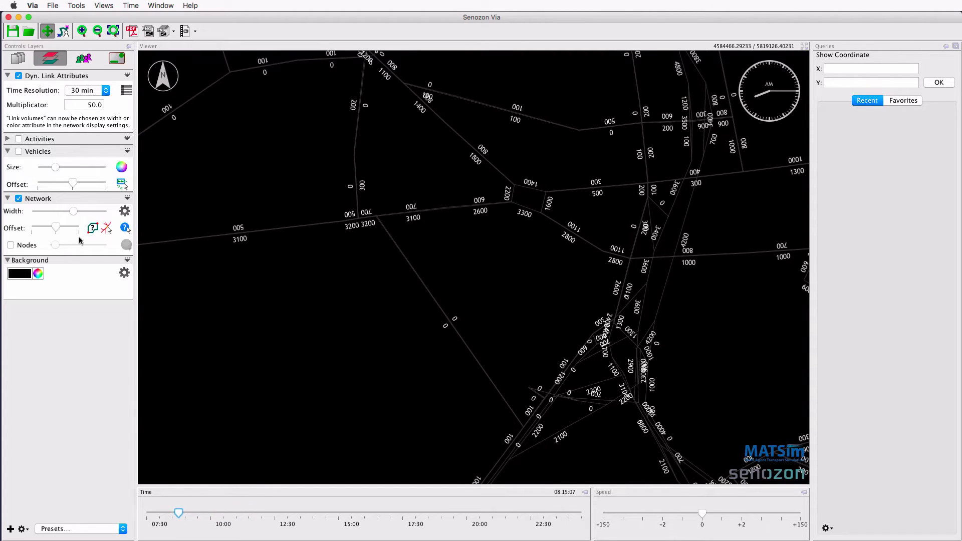
Review the color and font settings of the link labels, and turn the labels off.
{"action": "left_click", "coordinate": [124, 211]}
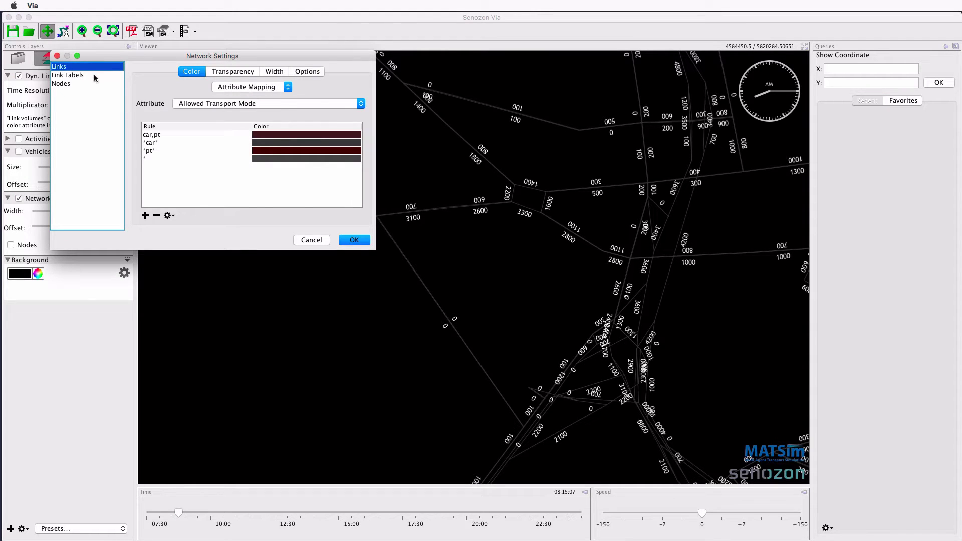
{"action": "left_click", "coordinate": [94, 74]}
{"action": "left_click", "coordinate": [252, 86]}
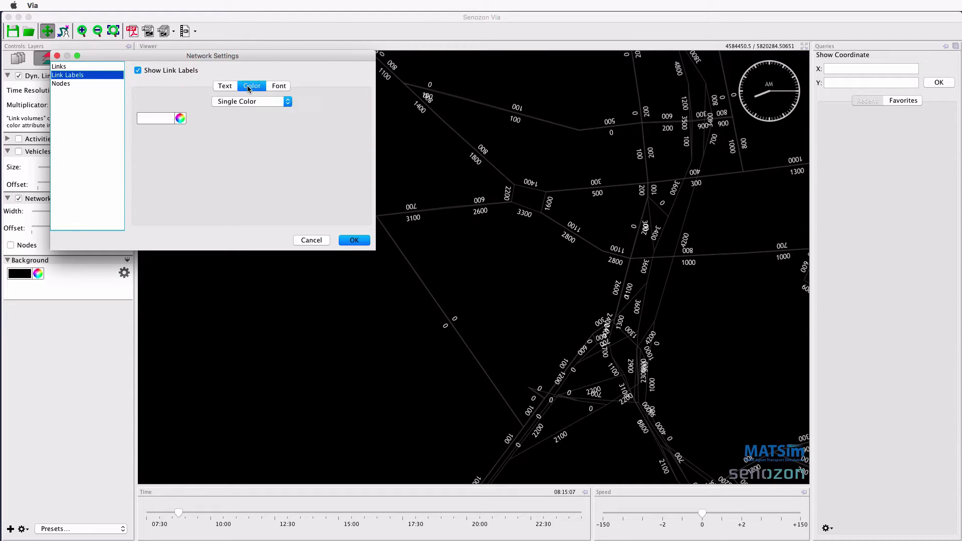
{"action": "left_click", "coordinate": [159, 115]}
{"action": "left_click", "coordinate": [163, 151]}
{"action": "left_click", "coordinate": [281, 86]}
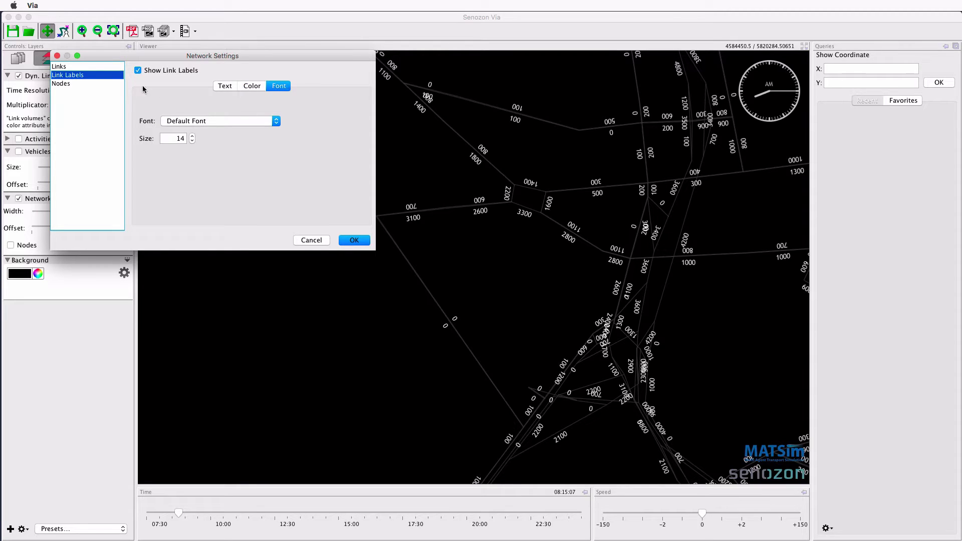
{"action": "left_click", "coordinate": [138, 71]}
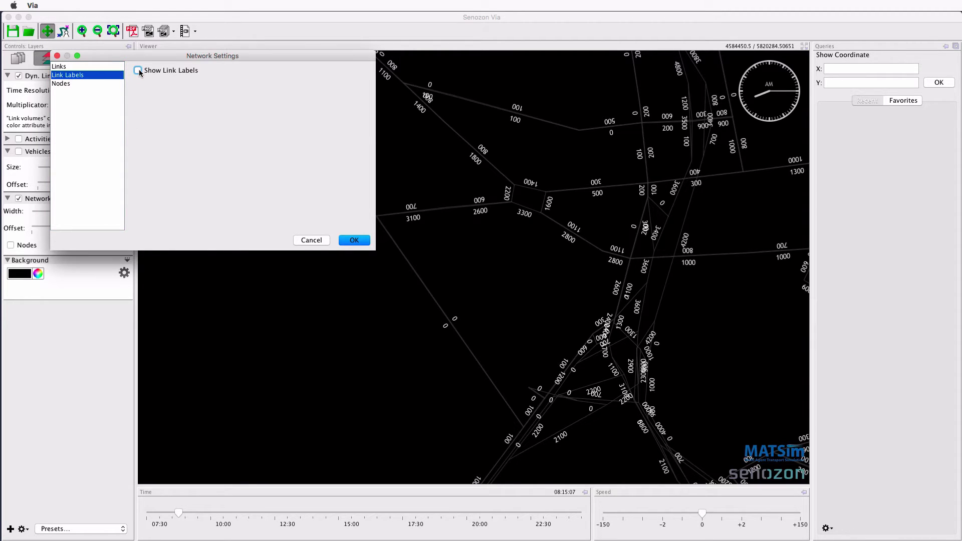
Color the network links by Avg. Speeds (relative) Dyn. Link Attributes and apply the settings.
{"action": "left_click", "coordinate": [97, 67]}
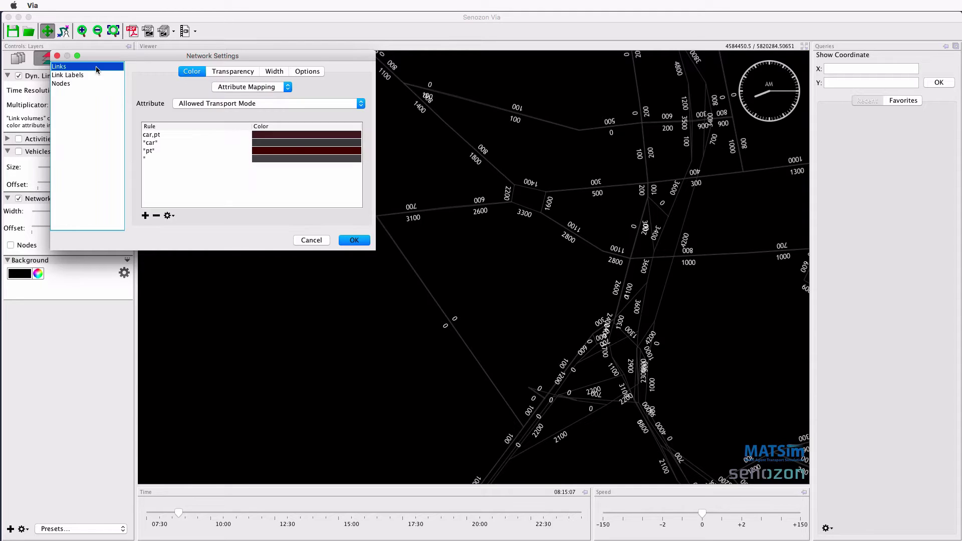
{"action": "left_click", "coordinate": [218, 103]}
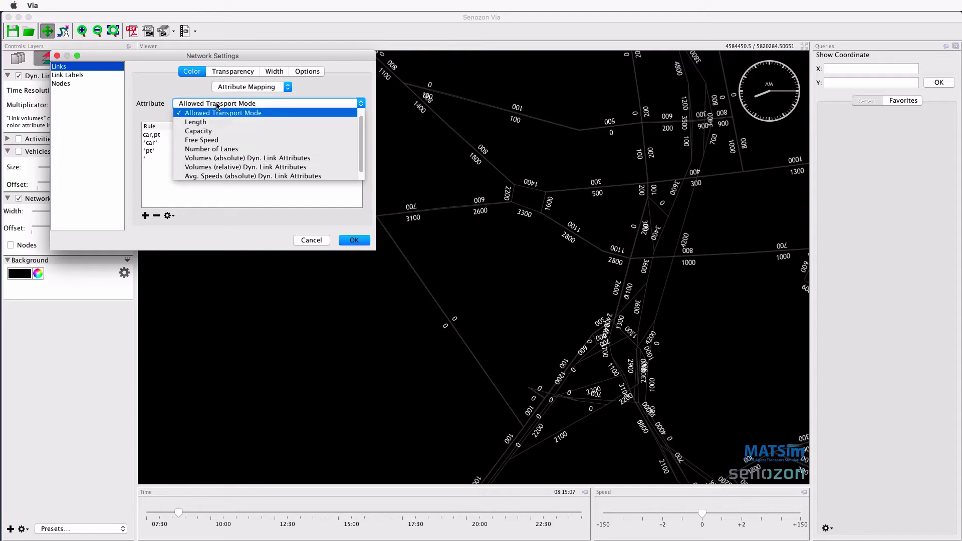
{"action": "scroll", "coordinate": [218, 147], "scroll_direction": "down", "scroll_amount": 1}
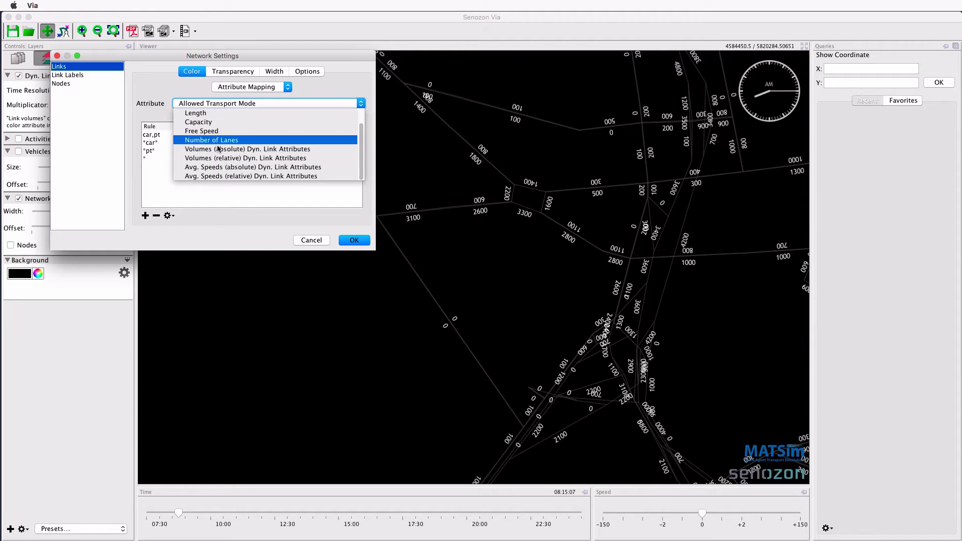
{"action": "left_click", "coordinate": [209, 176]}
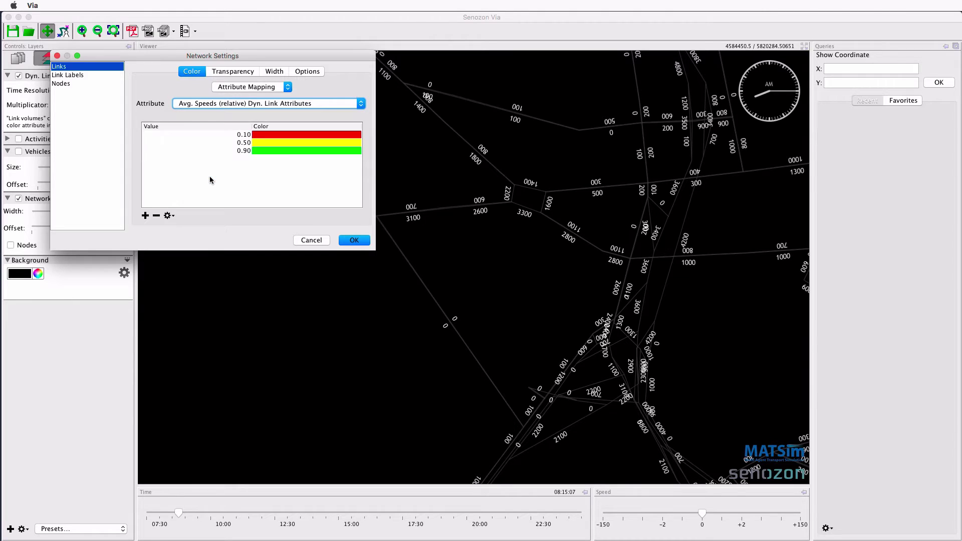
{"action": "left_click", "coordinate": [351, 240]}
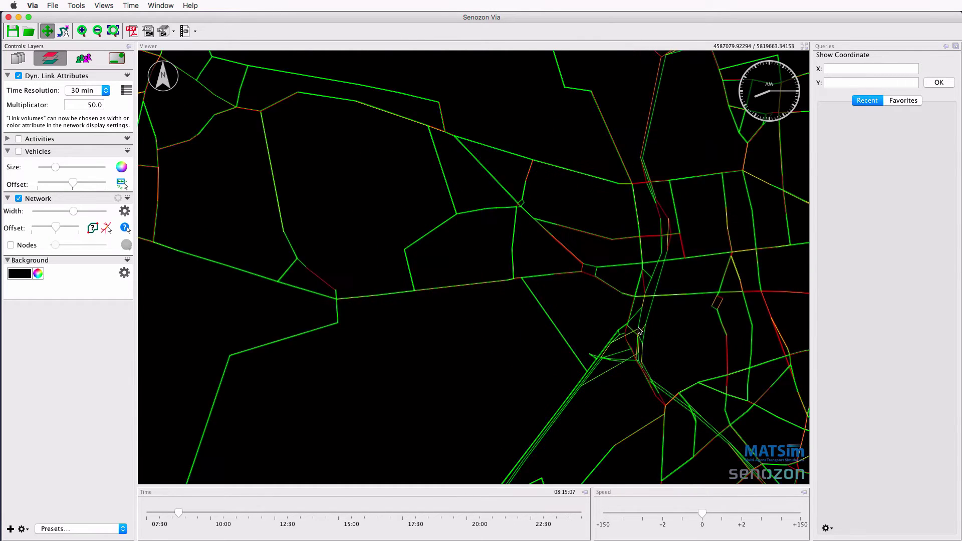
Switch the link transparency to Attribute Mapping based on Volumes (absolute) Dyn. Link Attributes.
{"action": "scroll", "coordinate": [639, 331], "scroll_direction": "down", "scroll_amount": 5}
{"action": "scroll", "coordinate": [694, 326], "scroll_direction": "up", "scroll_amount": 3}
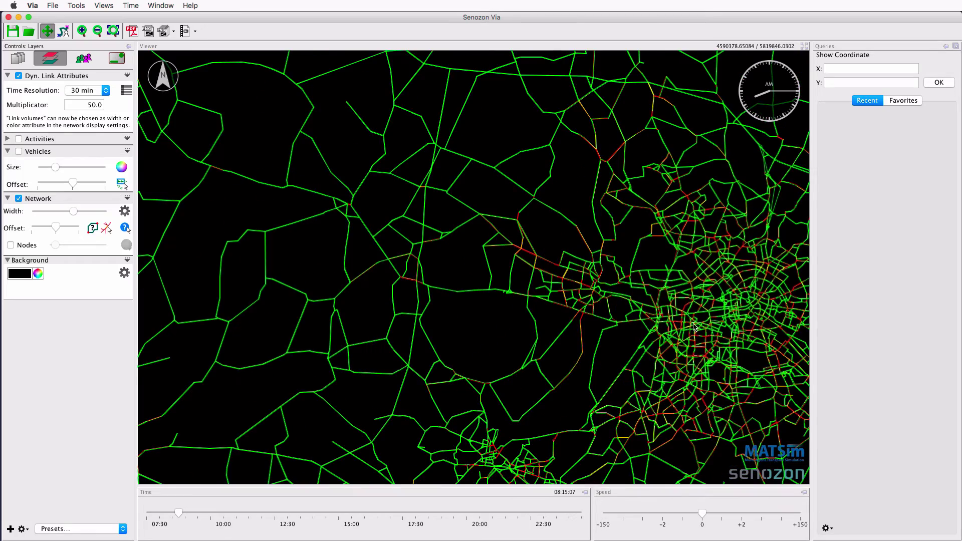
{"action": "scroll", "coordinate": [506, 301], "scroll_direction": "down", "scroll_amount": 5}
{"action": "scroll", "coordinate": [505, 300], "scroll_direction": "up", "scroll_amount": 3}
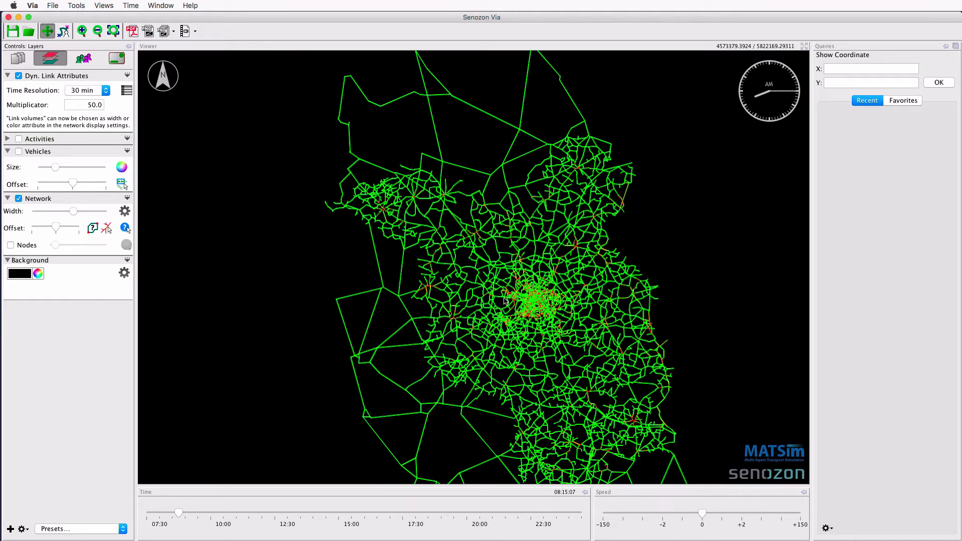
{"action": "scroll", "coordinate": [505, 301], "scroll_direction": "up", "scroll_amount": 2}
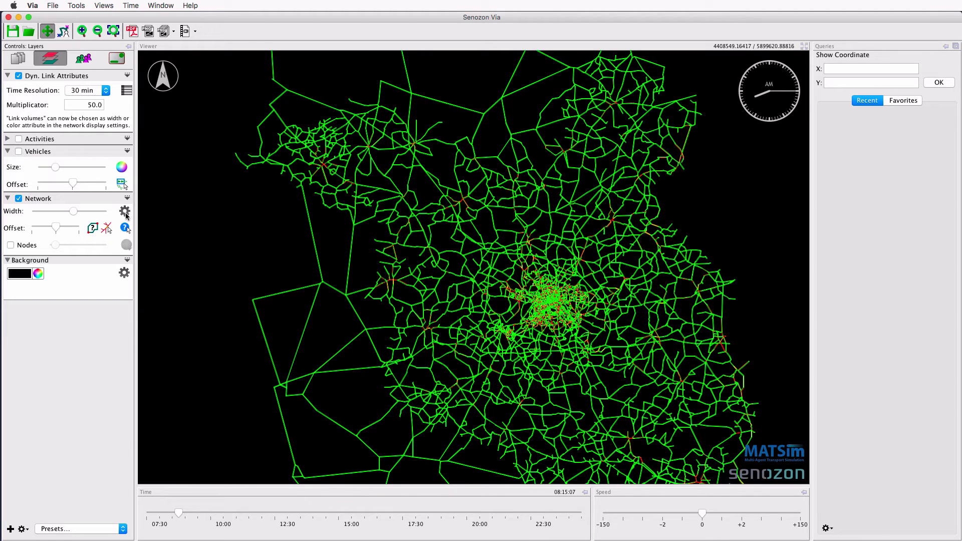
{"action": "left_click", "coordinate": [125, 212]}
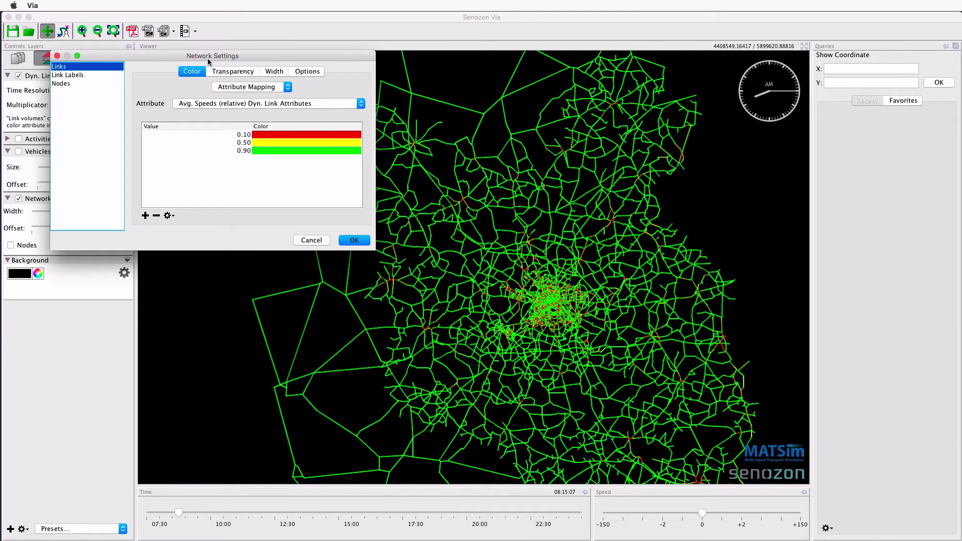
{"action": "left_click", "coordinate": [227, 73]}
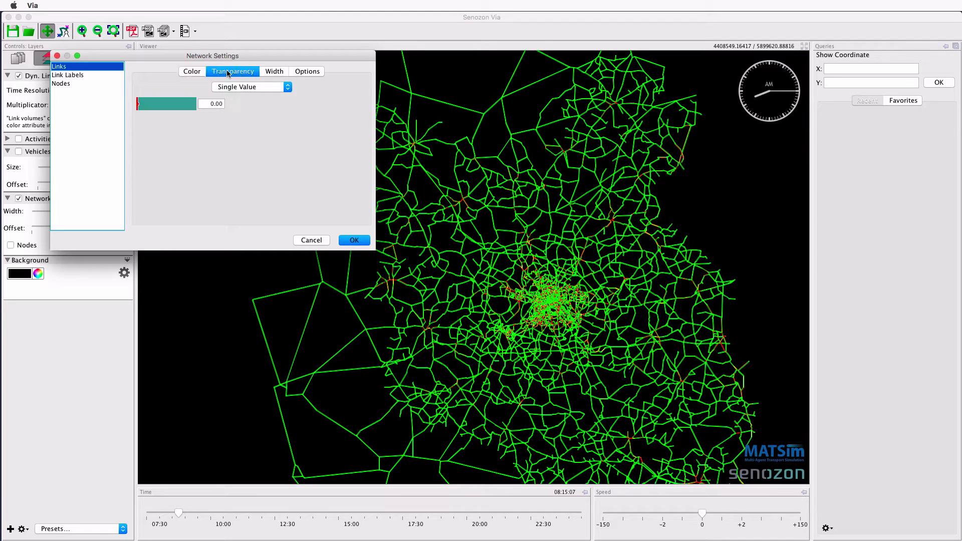
{"action": "left_click", "coordinate": [251, 88]}
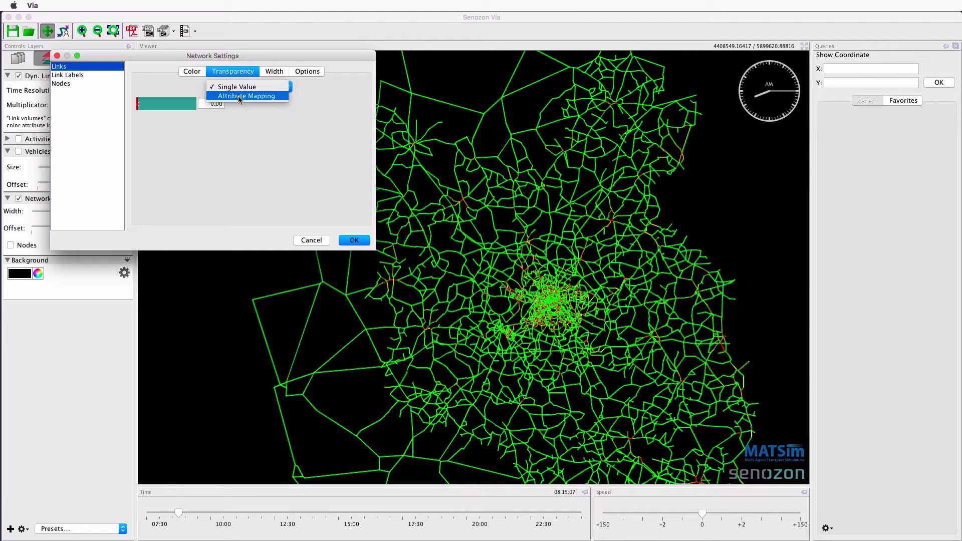
{"action": "left_click", "coordinate": [238, 96]}
{"action": "left_click", "coordinate": [211, 104]}
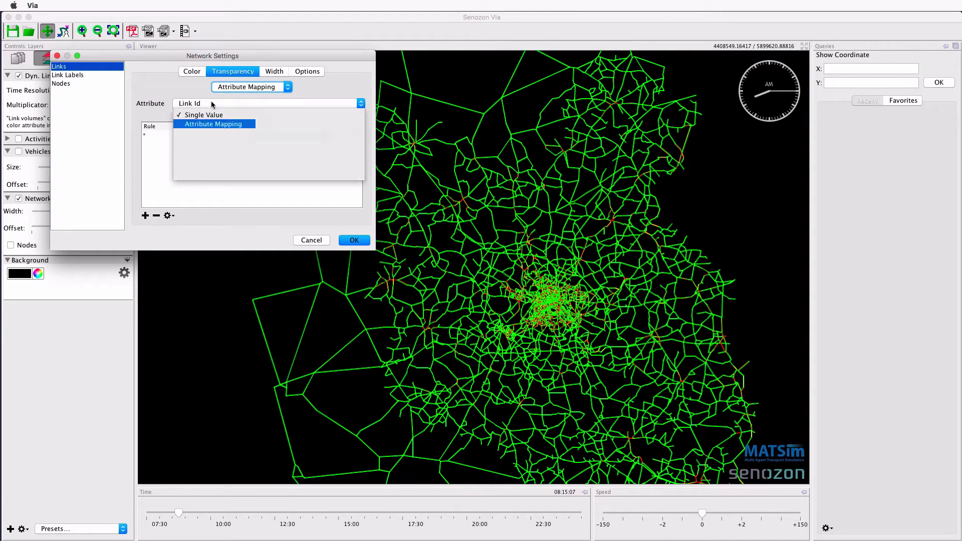
{"action": "scroll", "coordinate": [203, 150], "scroll_direction": "down", "scroll_amount": 2}
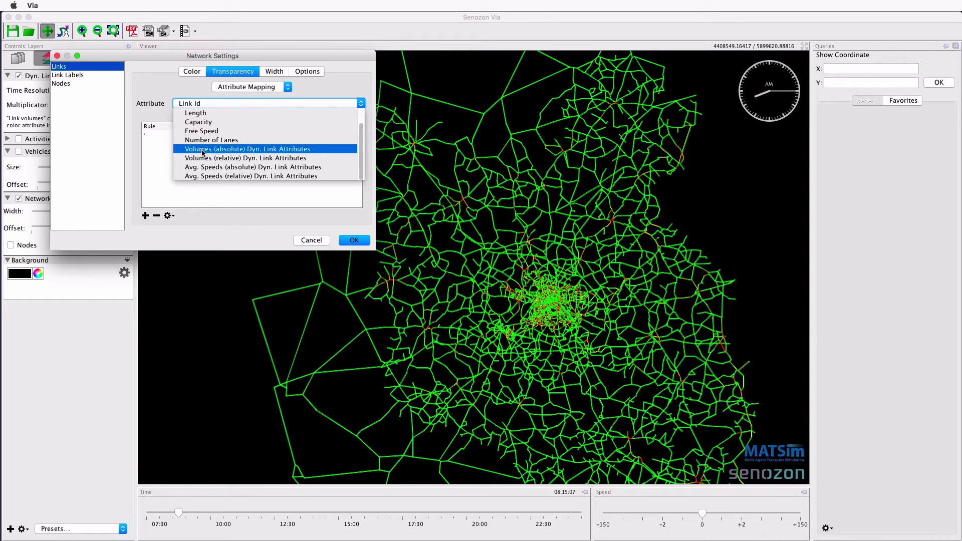
{"action": "left_click", "coordinate": [202, 149]}
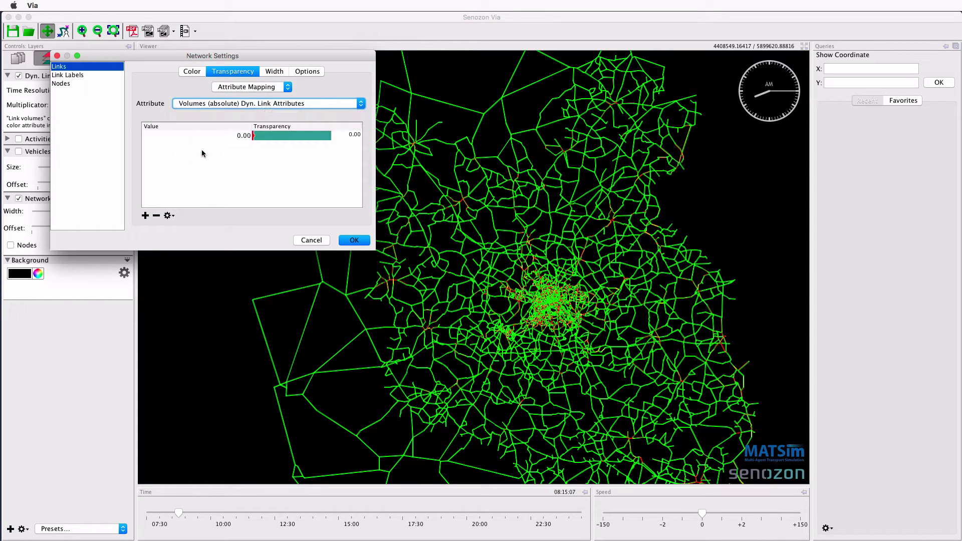
Map link transparency from about 91 at volume 0 to 0 at volume 4000, and apply the network settings.
{"action": "left_click", "coordinate": [145, 216]}
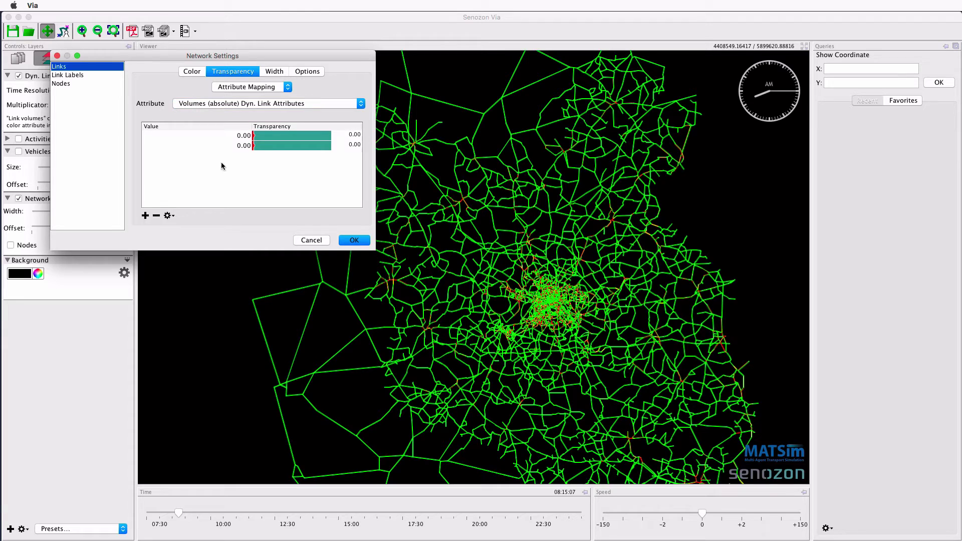
{"action": "left_click", "coordinate": [227, 136]}
{"action": "left_click_drag", "start_coordinate": [253, 139], "coordinate": [324, 138]}
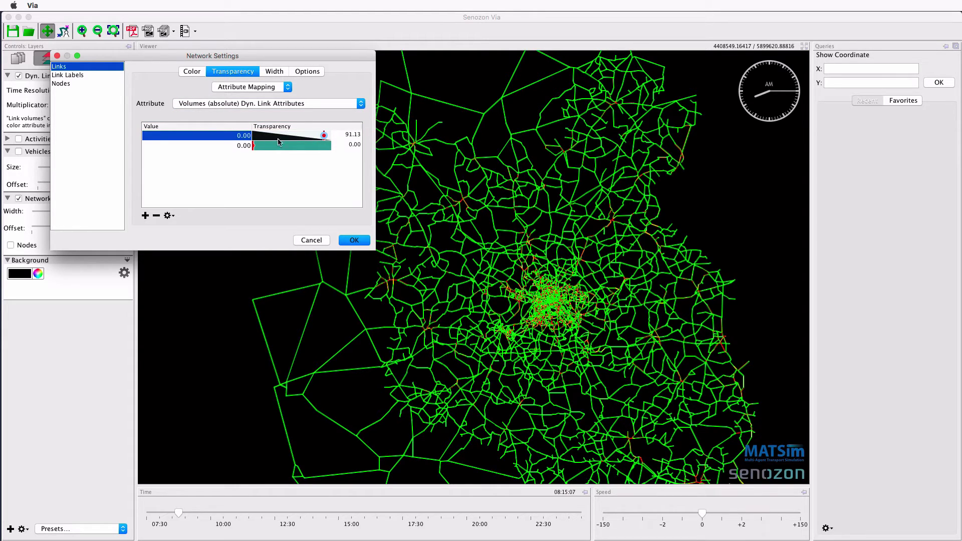
{"action": "left_click", "coordinate": [219, 148]}
{"action": "type", "text": "4000"}
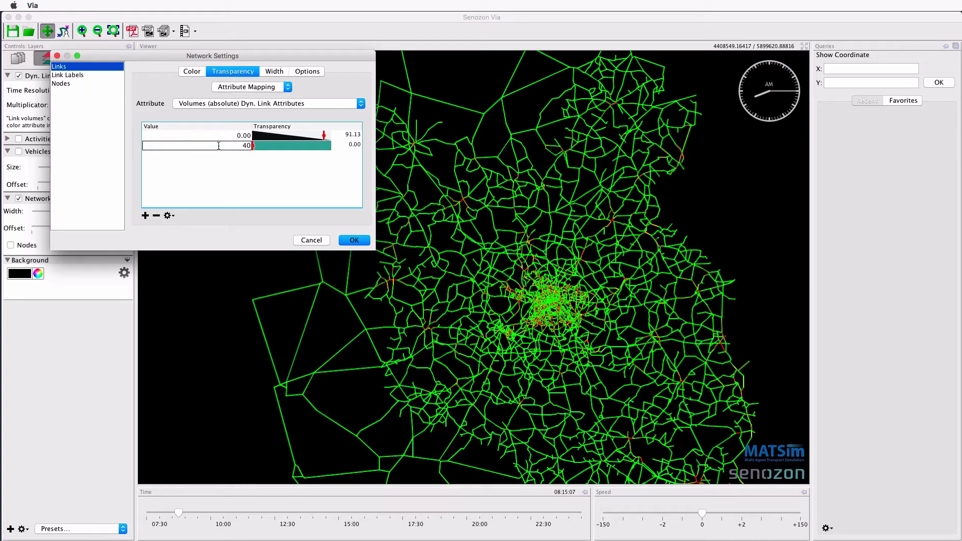
{"action": "left_click", "coordinate": [254, 147]}
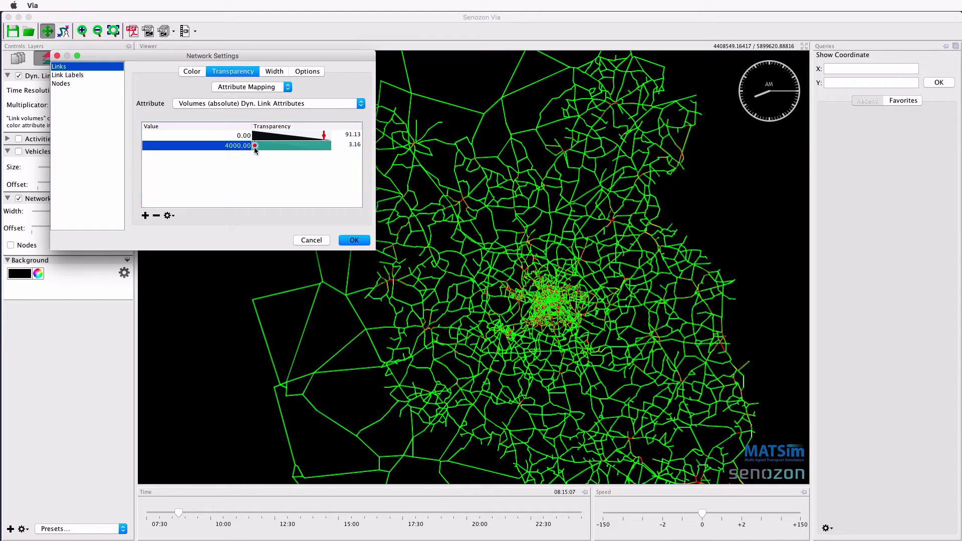
{"action": "left_click", "coordinate": [351, 241]}
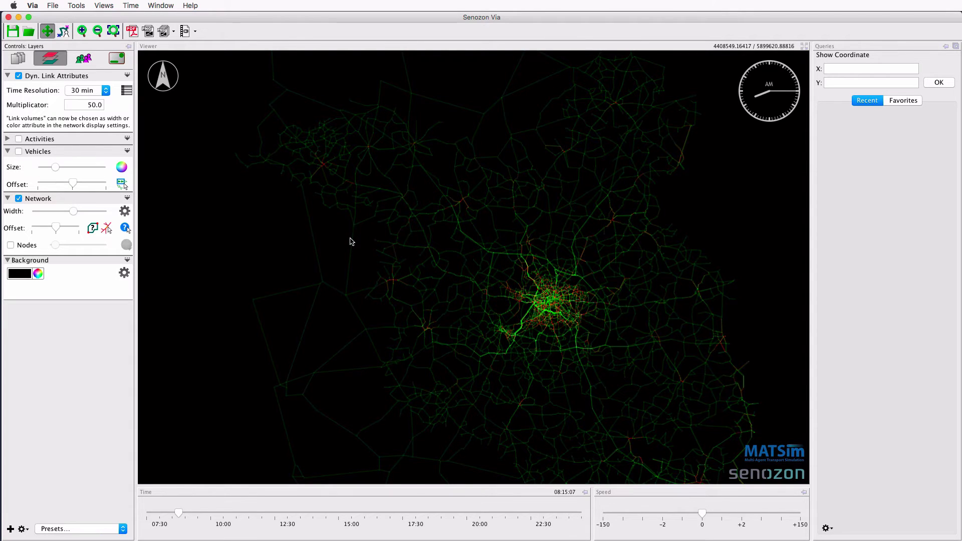
Reset the network links to Single Color and their transparency to Single Value, and apply the settings.
{"action": "scroll", "coordinate": [509, 346], "scroll_direction": "up", "scroll_amount": 2}
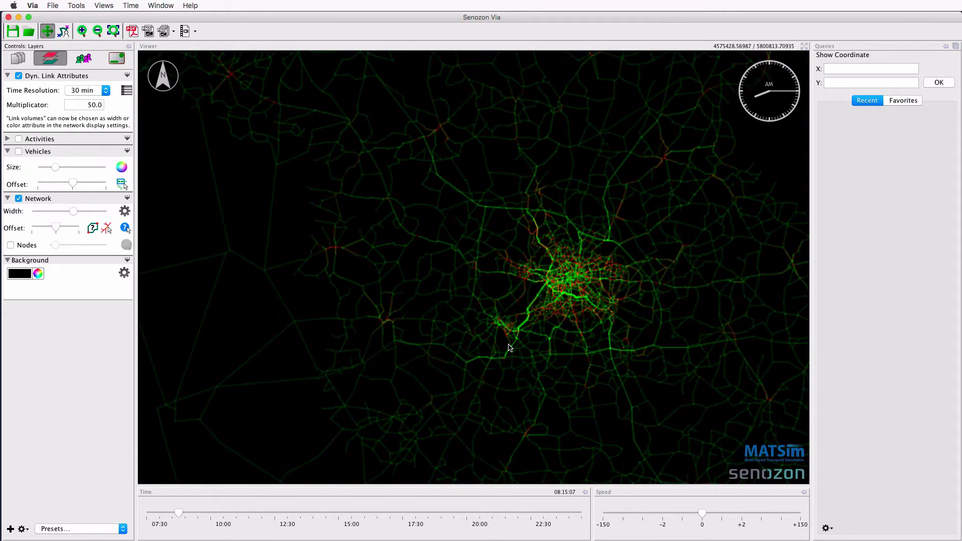
{"action": "scroll", "coordinate": [509, 346], "scroll_direction": "up", "scroll_amount": 2}
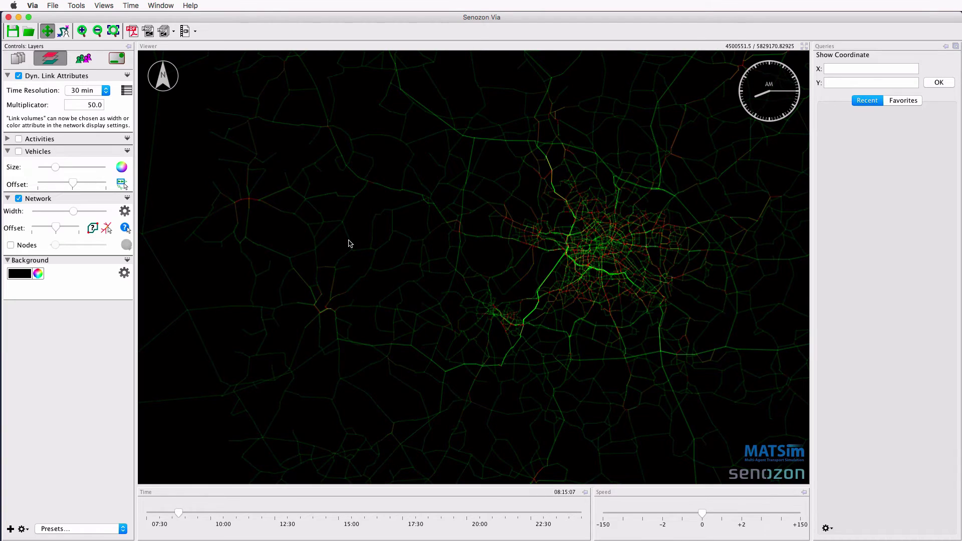
{"action": "left_click", "coordinate": [124, 212]}
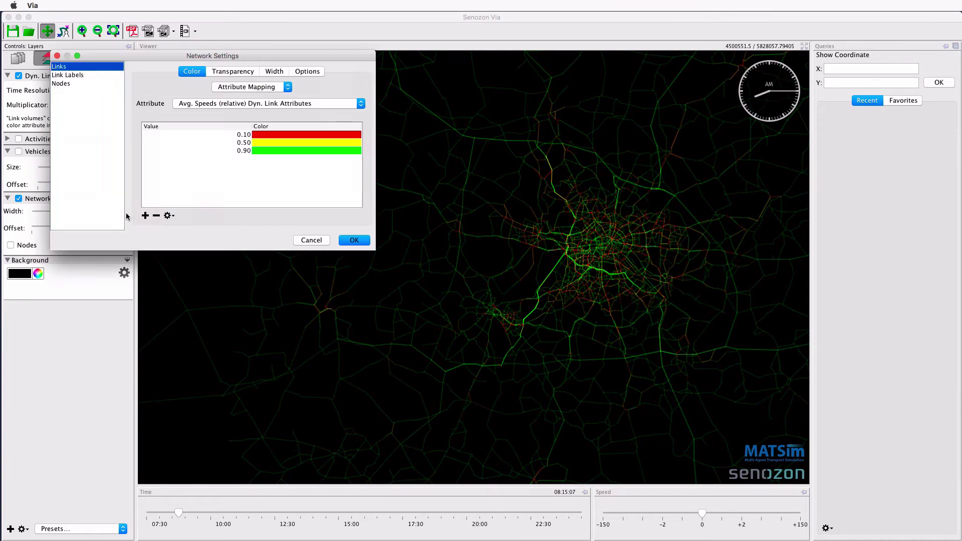
{"action": "left_click", "coordinate": [234, 88]}
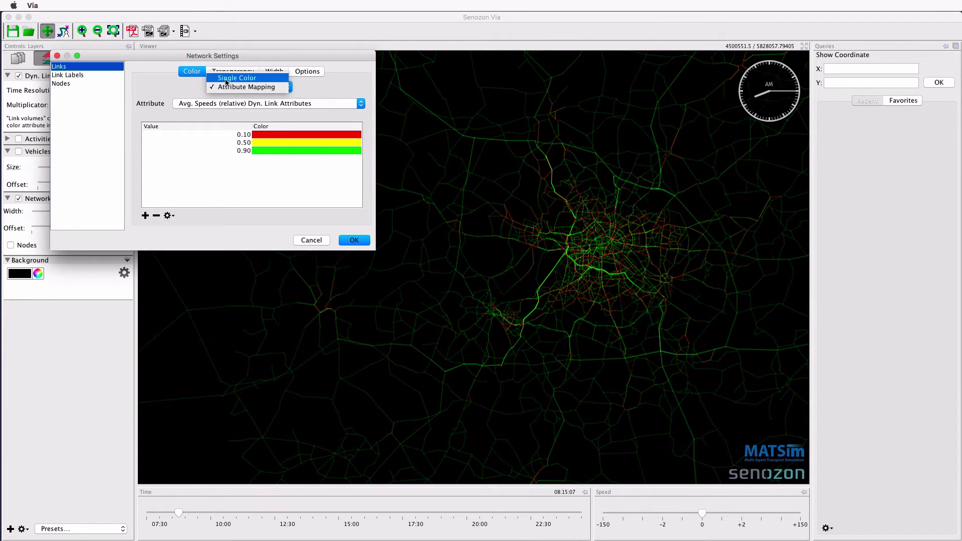
{"action": "left_click", "coordinate": [223, 79]}
{"action": "left_click", "coordinate": [223, 71]}
{"action": "left_click", "coordinate": [234, 89]}
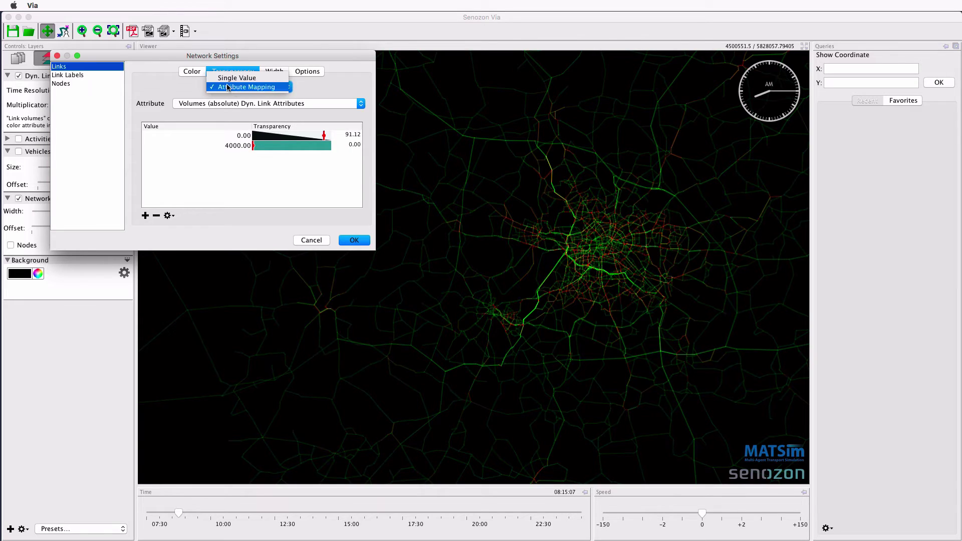
{"action": "left_click", "coordinate": [223, 79]}
{"action": "left_click", "coordinate": [349, 241]}
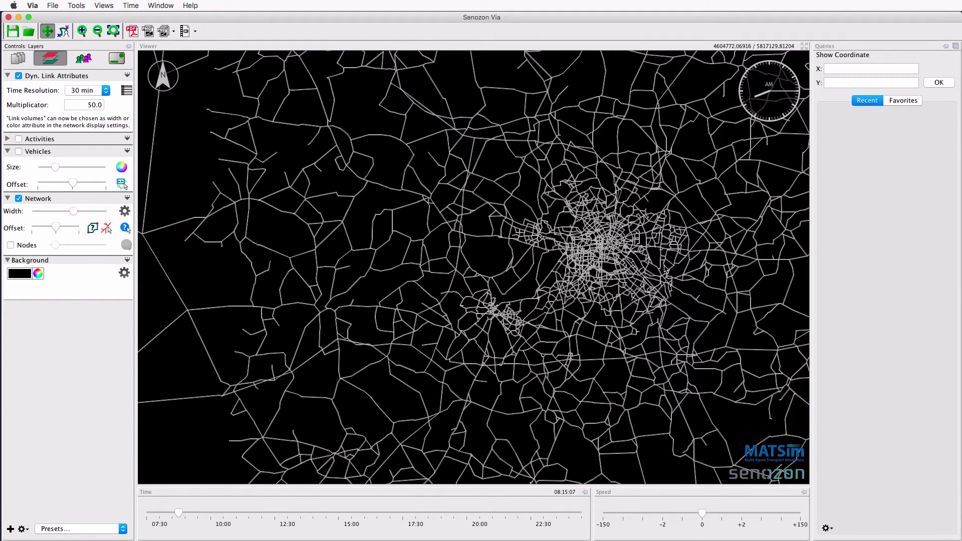
Query node 2901 in the dense city-centre part of the network and open its Intersection Flows.
{"action": "scroll", "coordinate": [615, 242], "scroll_direction": "up", "scroll_amount": 10}
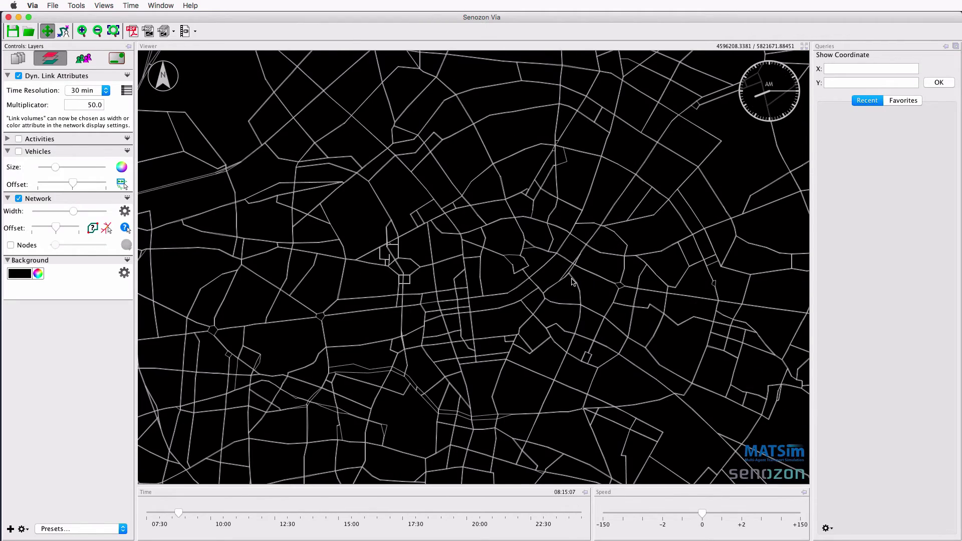
{"action": "scroll", "coordinate": [581, 273], "scroll_direction": "up", "scroll_amount": 3}
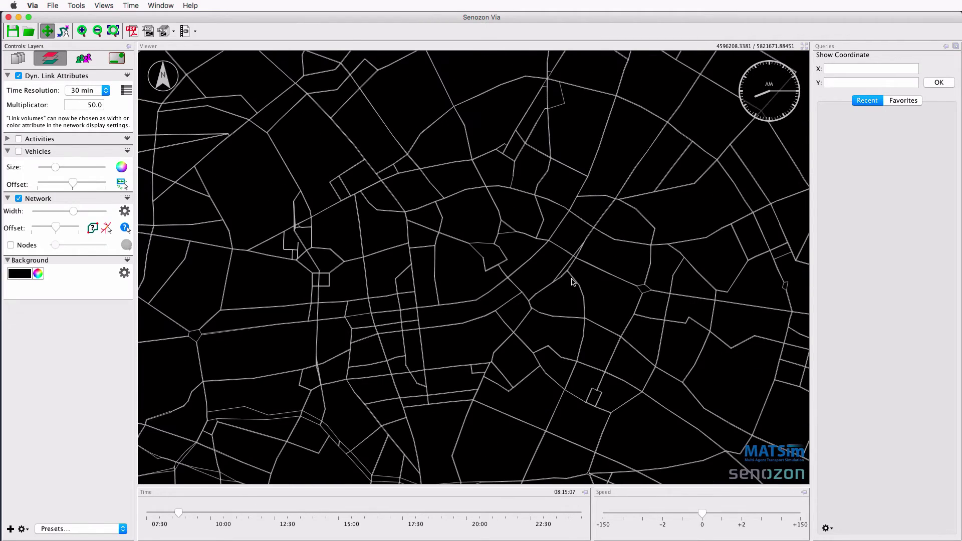
{"action": "left_click", "coordinate": [124, 228]}
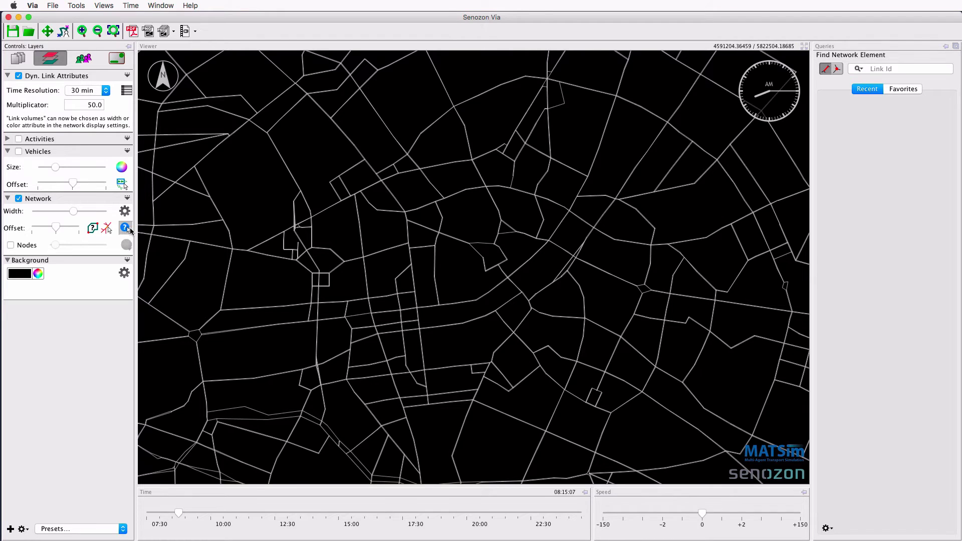
{"action": "left_click", "coordinate": [507, 279]}
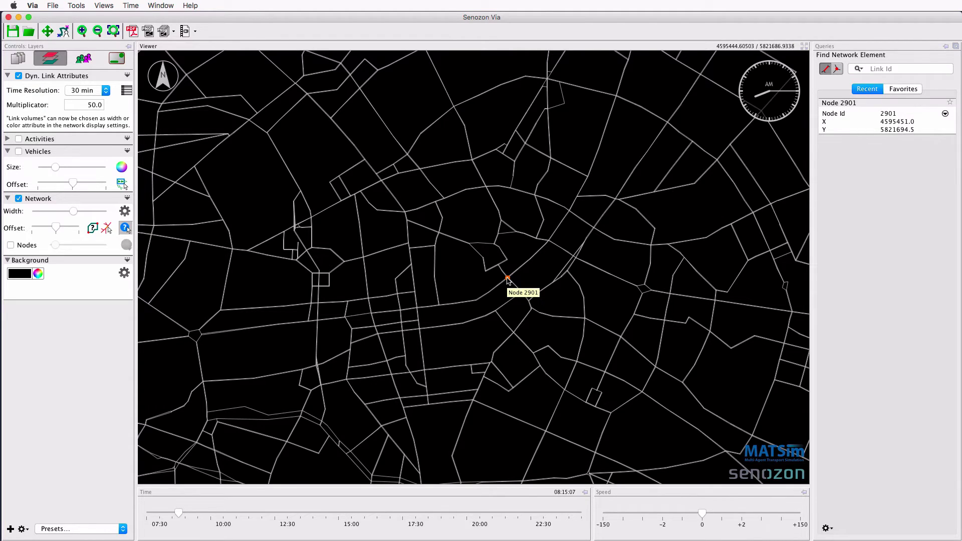
{"action": "left_click", "coordinate": [507, 279]}
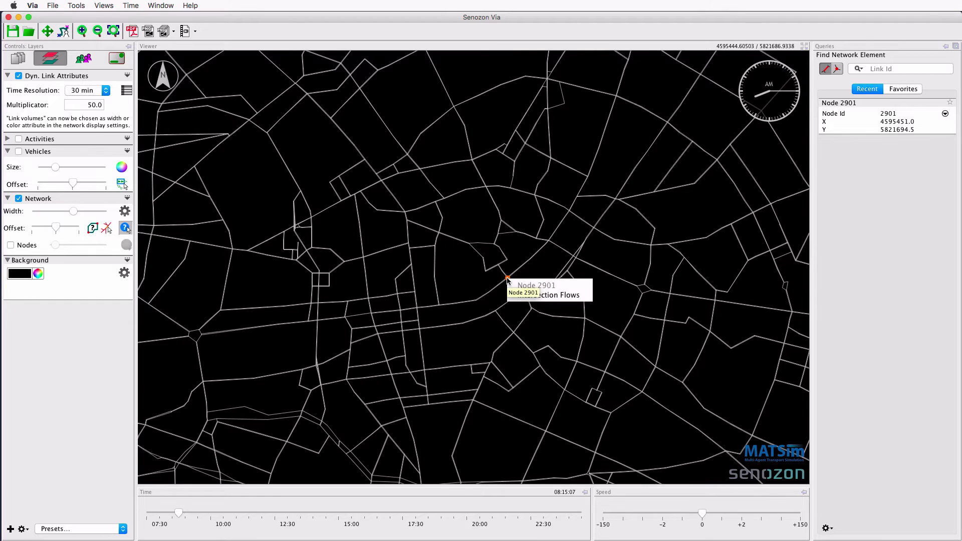
{"action": "left_click", "coordinate": [583, 296]}
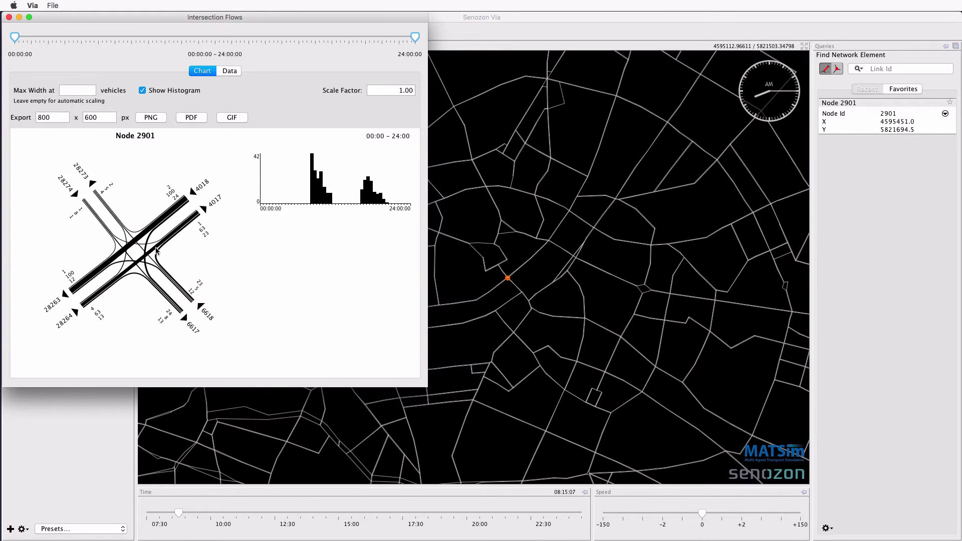
Set the intersection flow scale factor to 50 and narrow the time range to 07:05–08:05.
{"action": "mouse_move", "coordinate": [155, 251]}
{"action": "left_click", "coordinate": [395, 92]}
{"action": "type", "text": "50"}
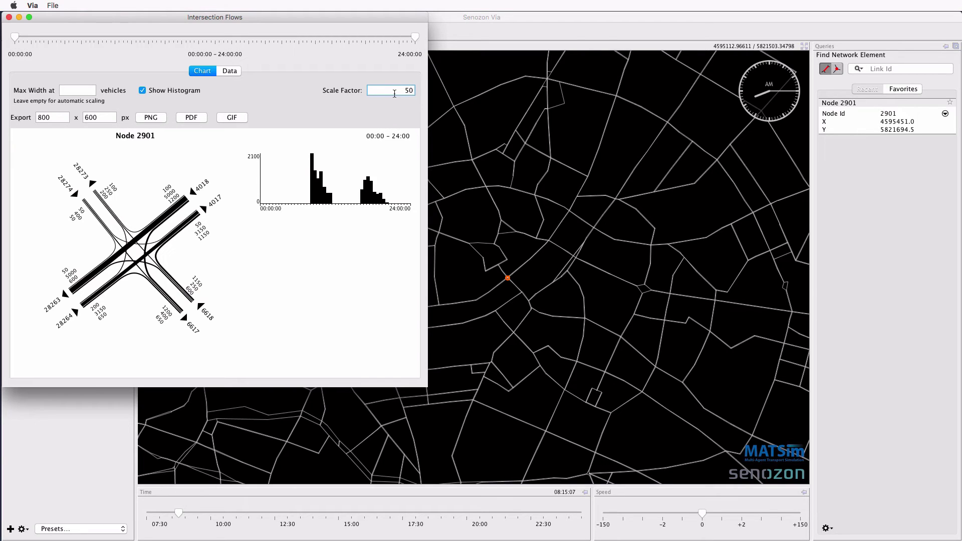
{"action": "left_click_drag", "start_coordinate": [412, 36], "coordinate": [182, 44]}
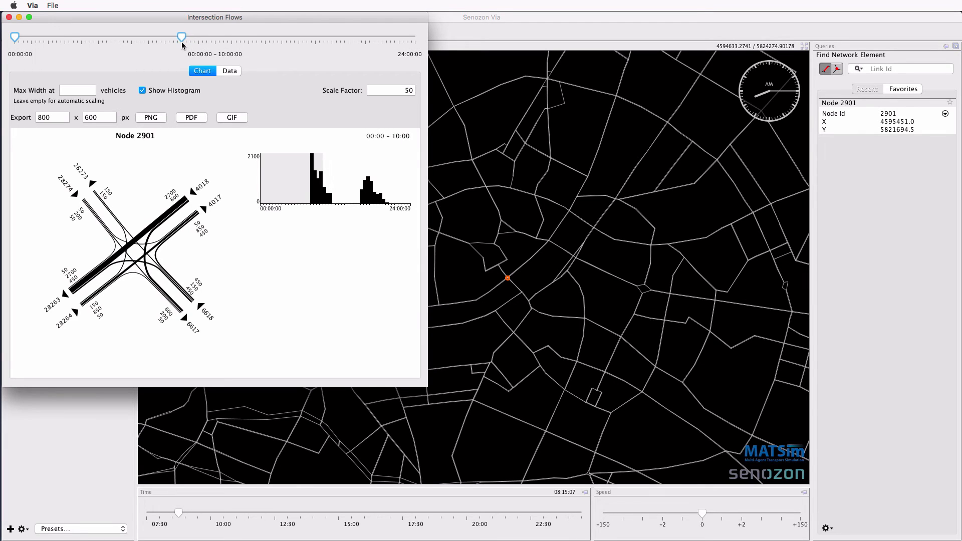
{"action": "left_click_drag", "start_coordinate": [14, 37], "coordinate": [143, 36]}
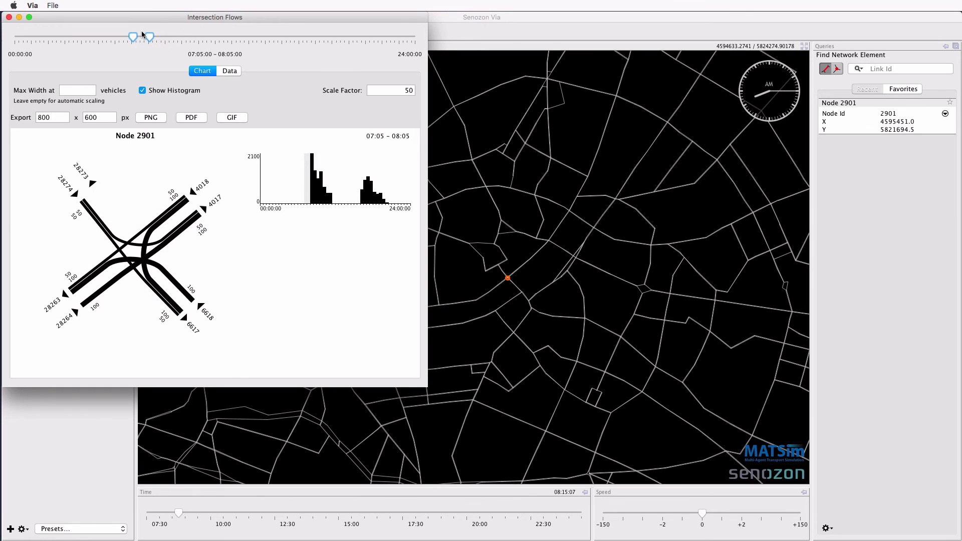
Set the maximum flow width at 1000 vehicles and shift the one-hour time window to 08:00–09:00.
{"action": "left_click", "coordinate": [79, 91]}
{"action": "type", "text": "1000"}
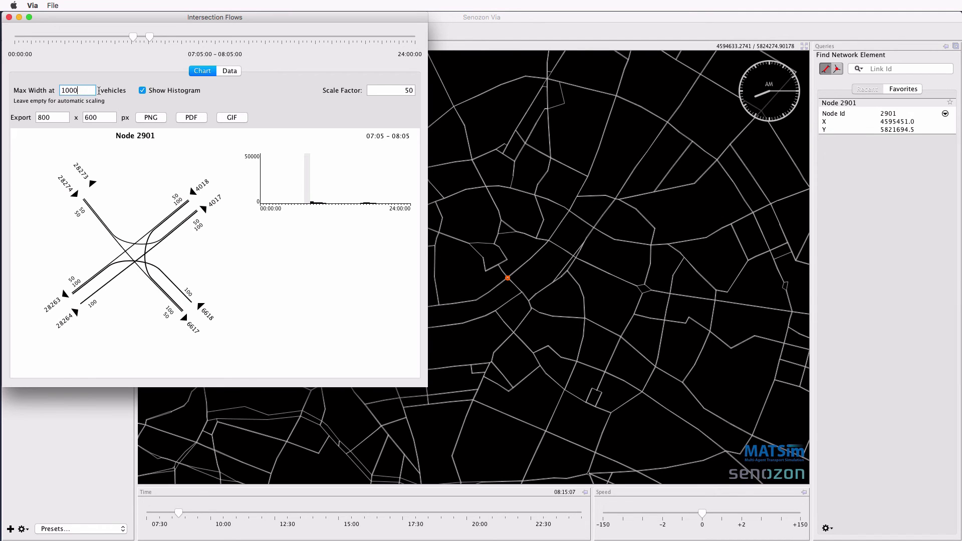
{"action": "left_click_drag", "start_coordinate": [140, 35], "coordinate": [155, 46]}
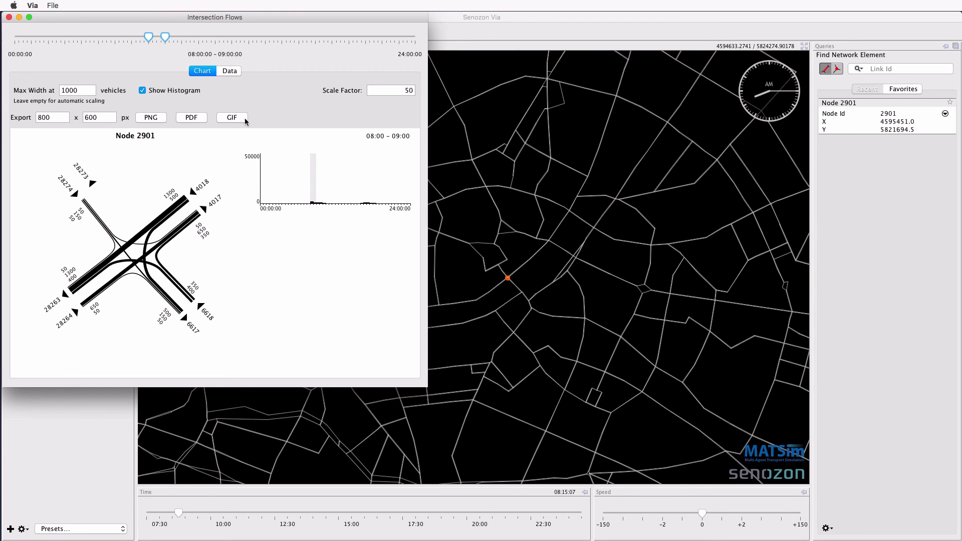
Export the intersection flows as a GIF animation named intersection in the Via-Demo folder, and preview intersection.gif in Finder.
{"action": "left_click", "coordinate": [231, 117]}
{"action": "type", "text": "intersection"}
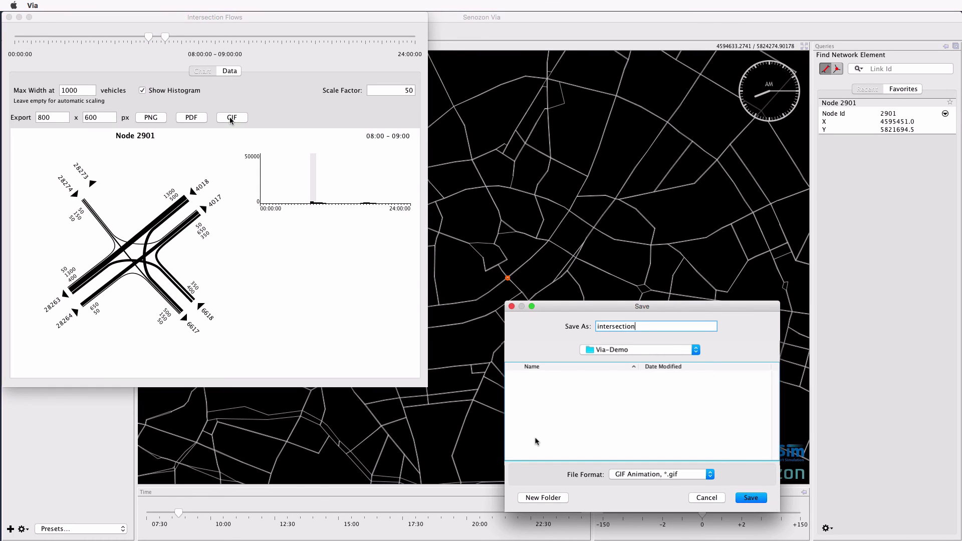
{"action": "left_click", "coordinate": [536, 441]}
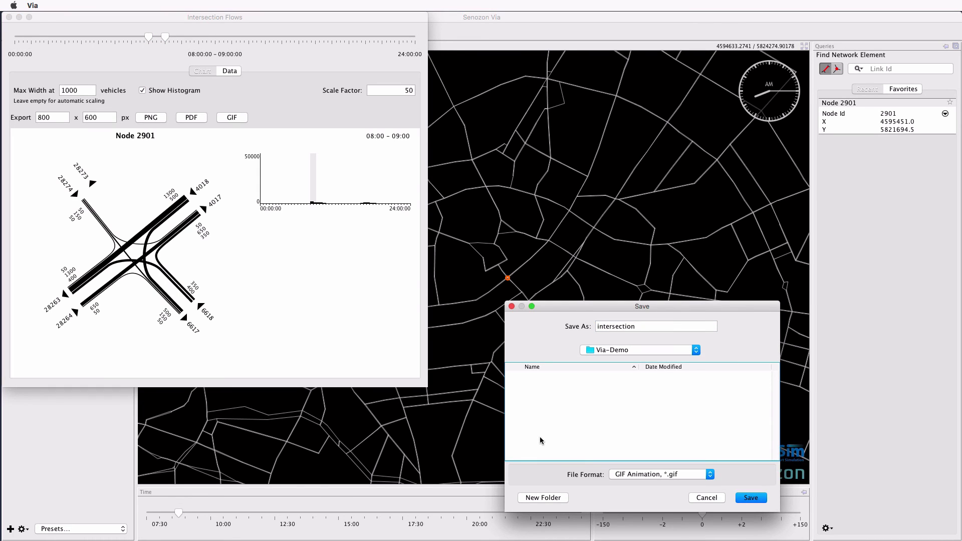
{"action": "left_click", "coordinate": [751, 498]}
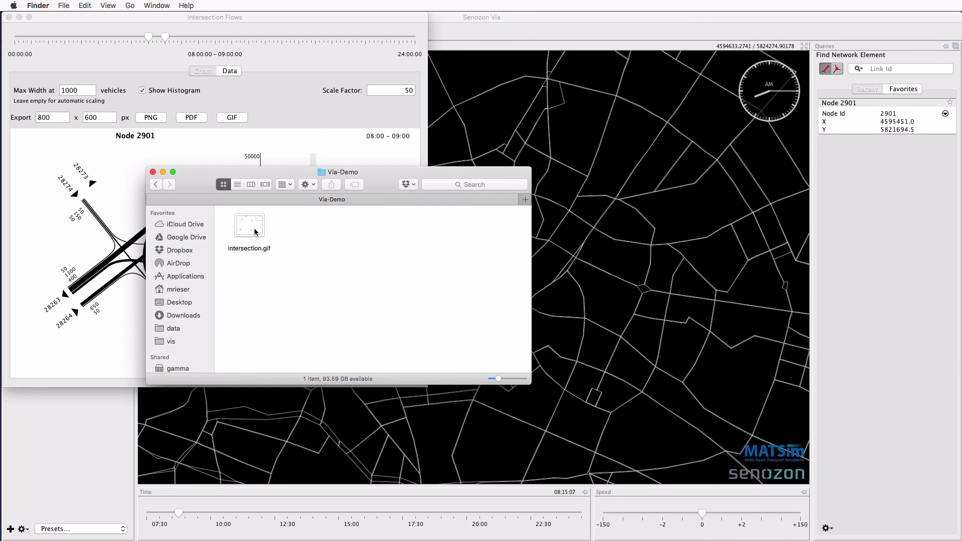
{"action": "left_click", "coordinate": [254, 227]}
{"action": "key", "text": "space"}
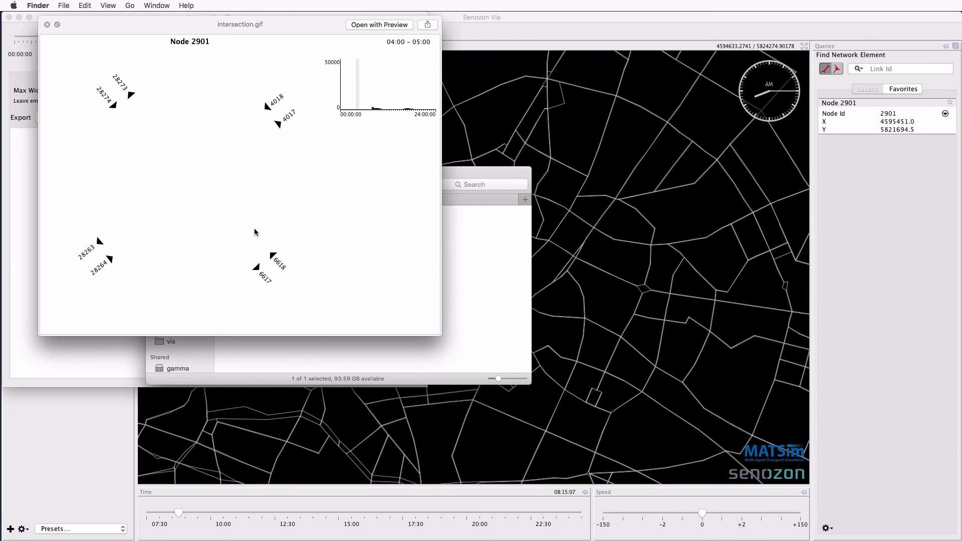